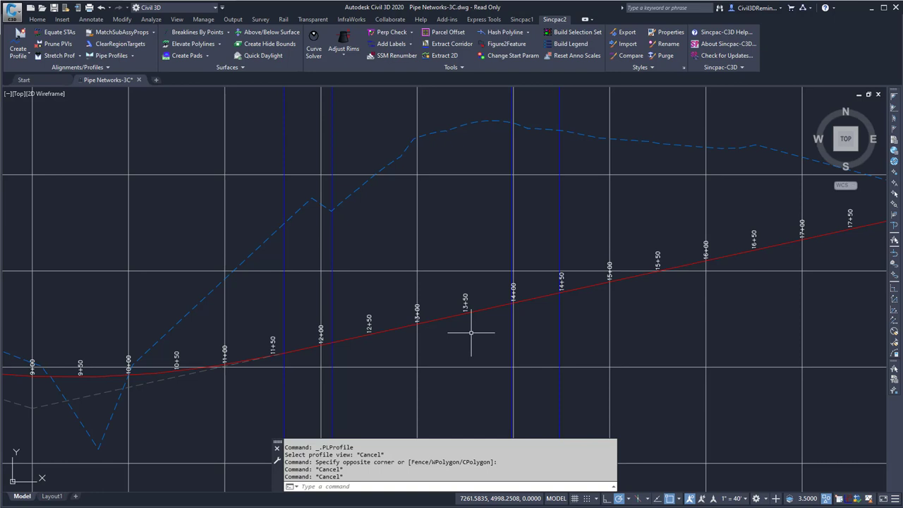
- Start the SPWALL wall profiles command with EG - Surface (1) as existing profile and Layout (1) as proposed profile on ROAD1
text(SPWALL)
key(Escape)
key(Escape)
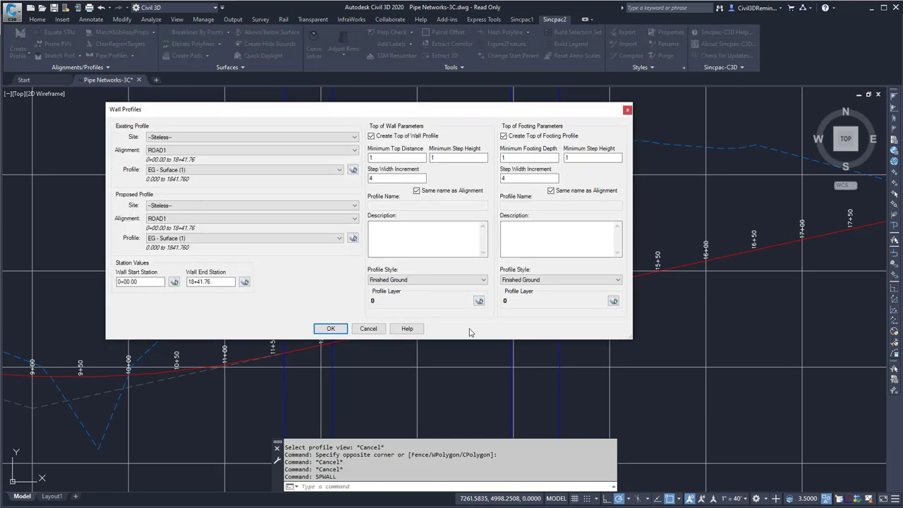
click(190, 170)
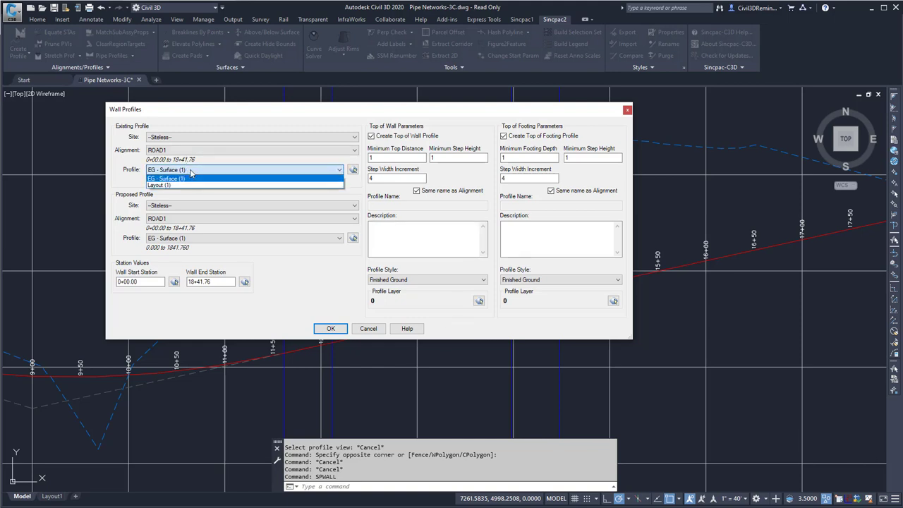
click(192, 173)
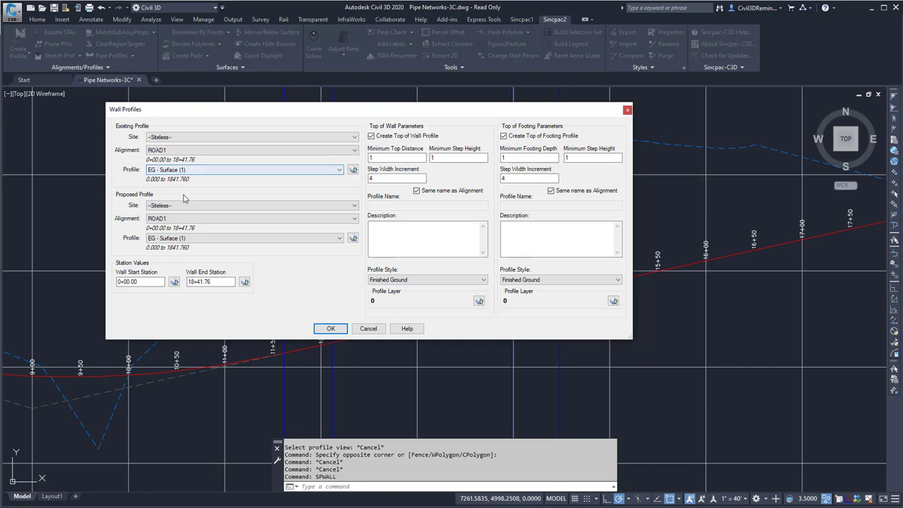
click(187, 239)
click(191, 253)
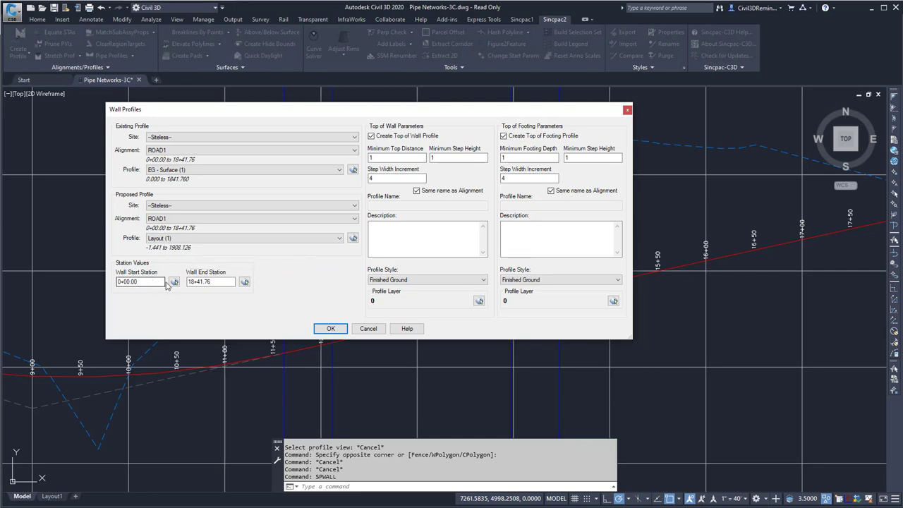
- Set the wall start station to 11+50 and the wall end station to 16+50
drag(242, 110, 250, 8)
drag(167, 179, 82, 177)
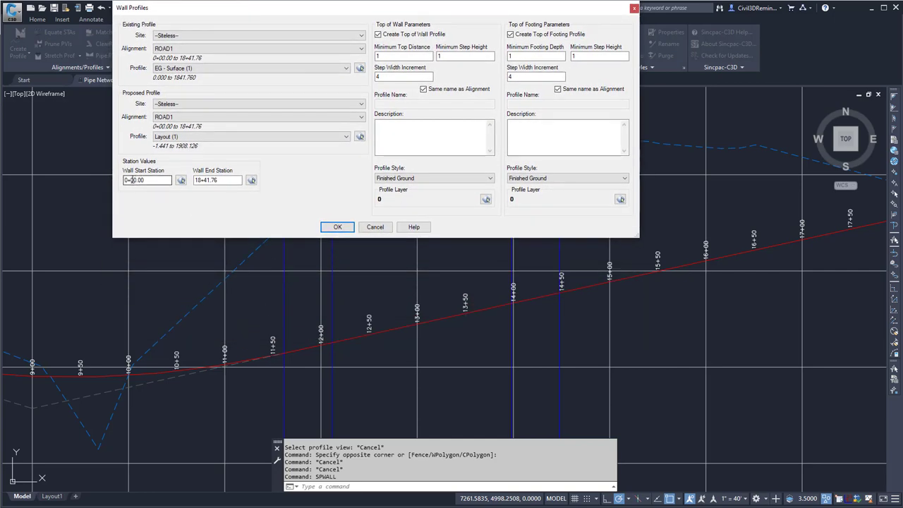
text(11)
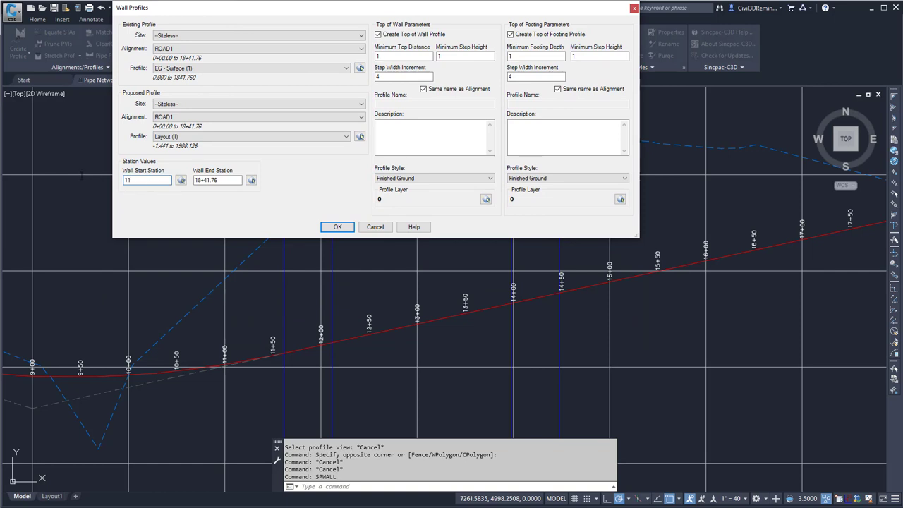
text(+50)
key(Tab)
text(16+50)
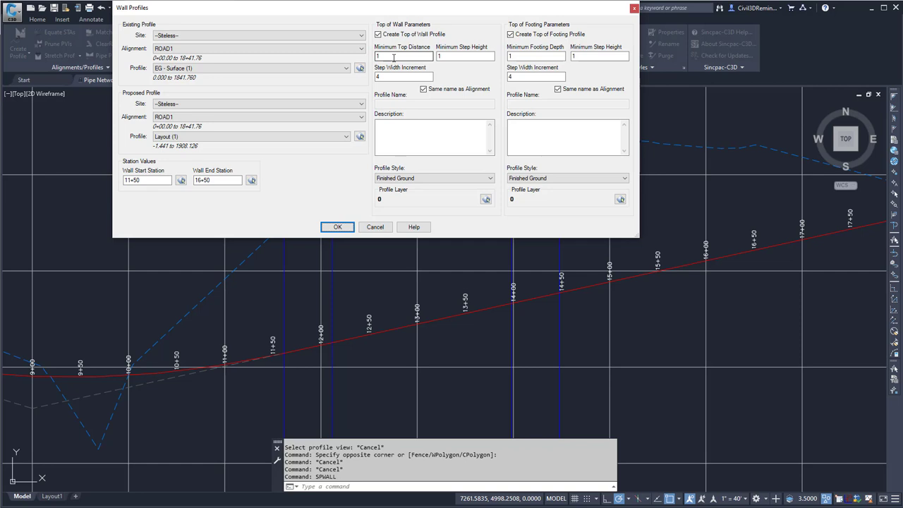
- Give the top of wall profile a minimum step height of 2 and the custom name TopOfWall instead of the alignment's name
click(451, 56)
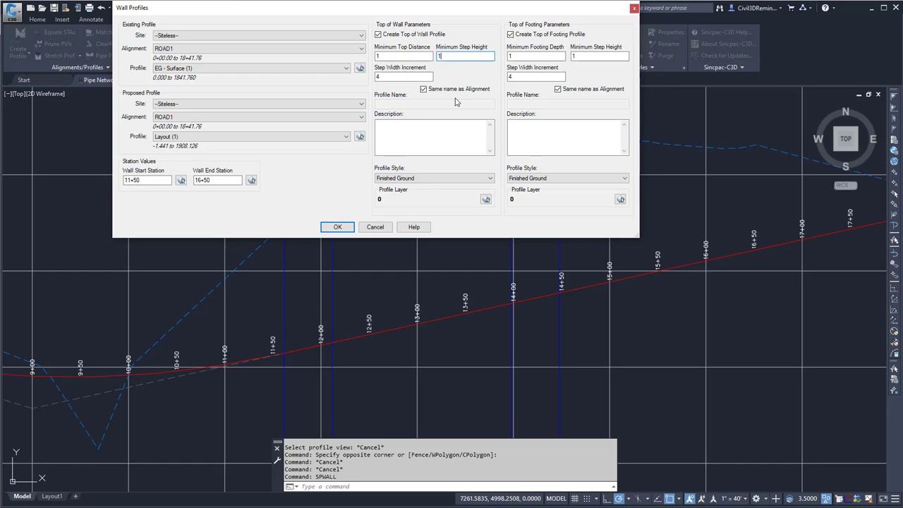
key(BackSpace)
click(412, 79)
click(424, 89)
click(419, 103)
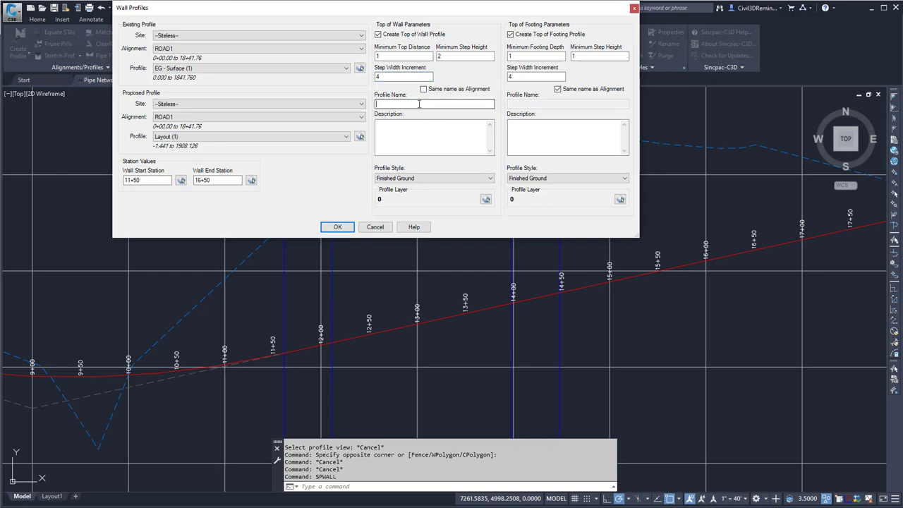
text(TopOfWall)
- Name the top of footing profile TopofFooting with a minimum step height of 2, and create both wall profiles
click(557, 89)
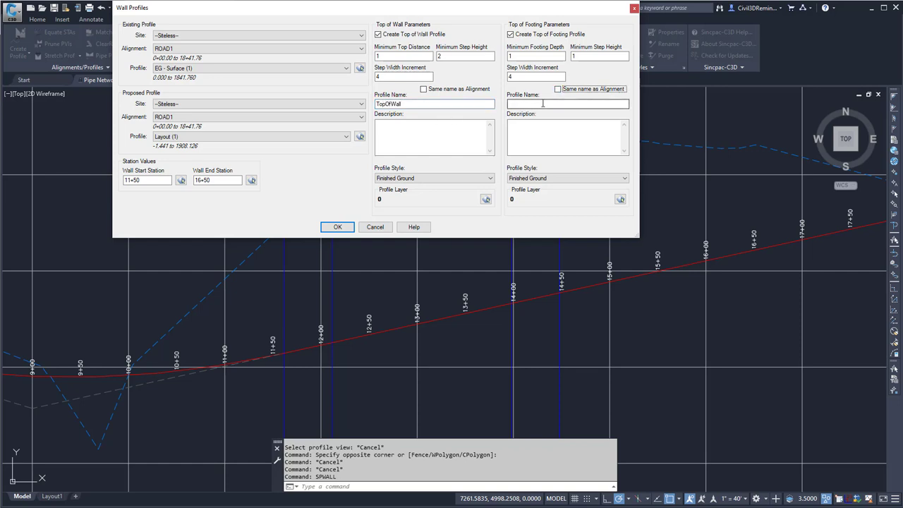
click(542, 104)
text(Top)
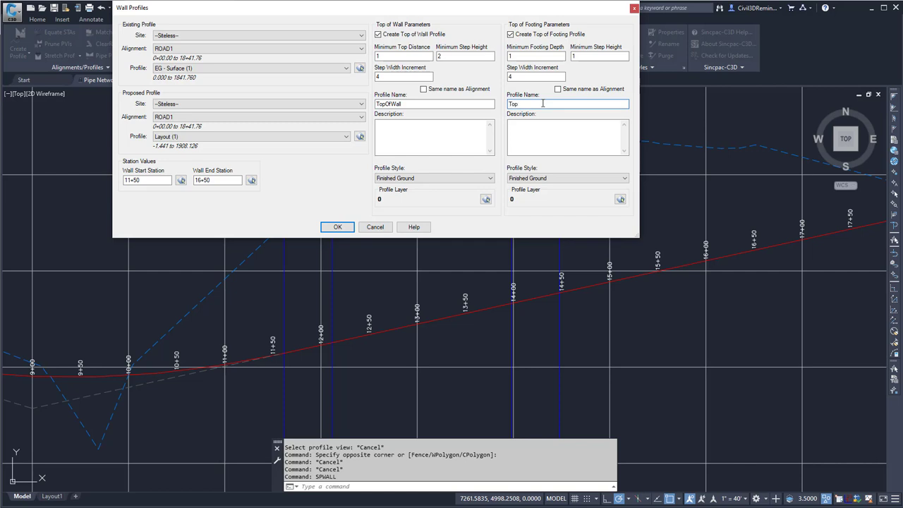
text(ofFooting)
click(574, 57)
double_click(573, 56)
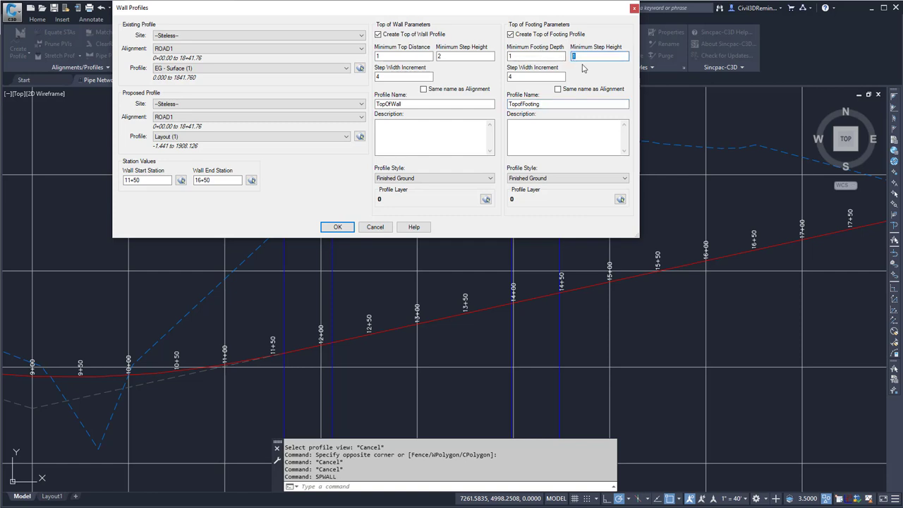
text(2)
click(529, 79)
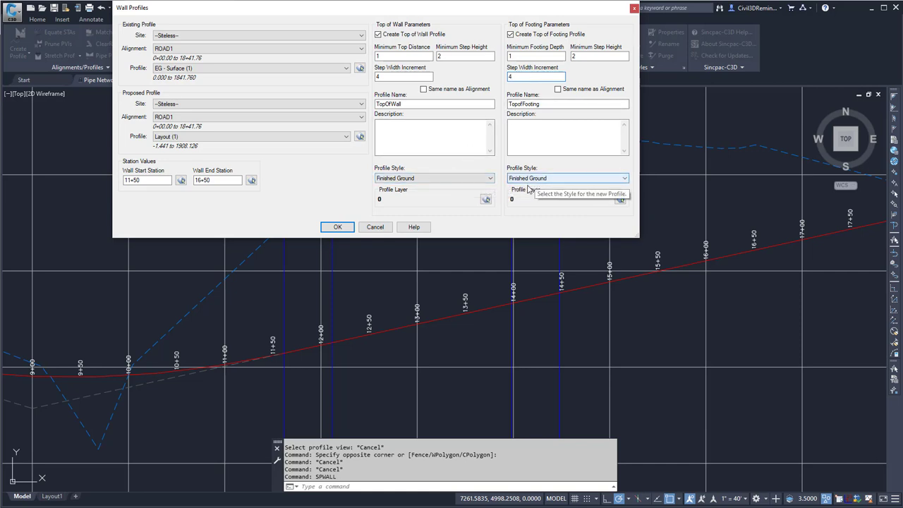
click(347, 228)
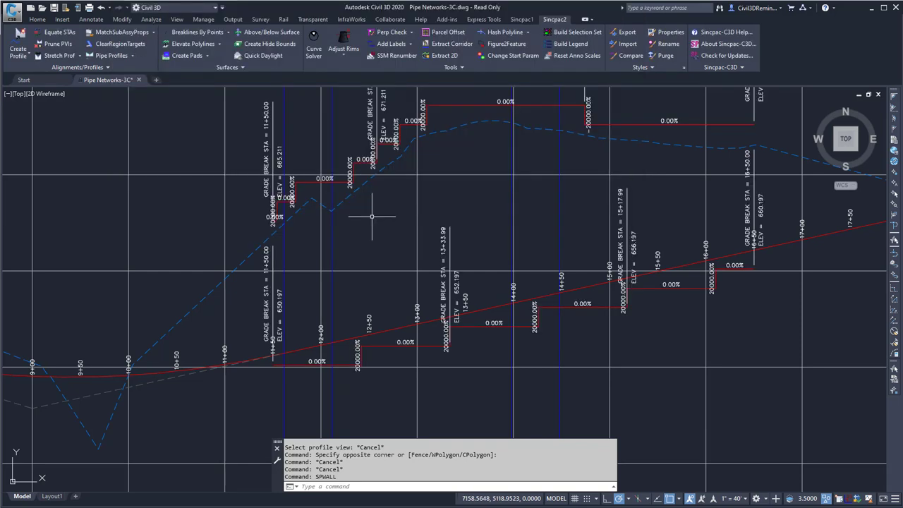
- Erase the grade and grade break label groups from the stepped top of wall profile
click(307, 181)
text(e)
key(Return)
click(266, 154)
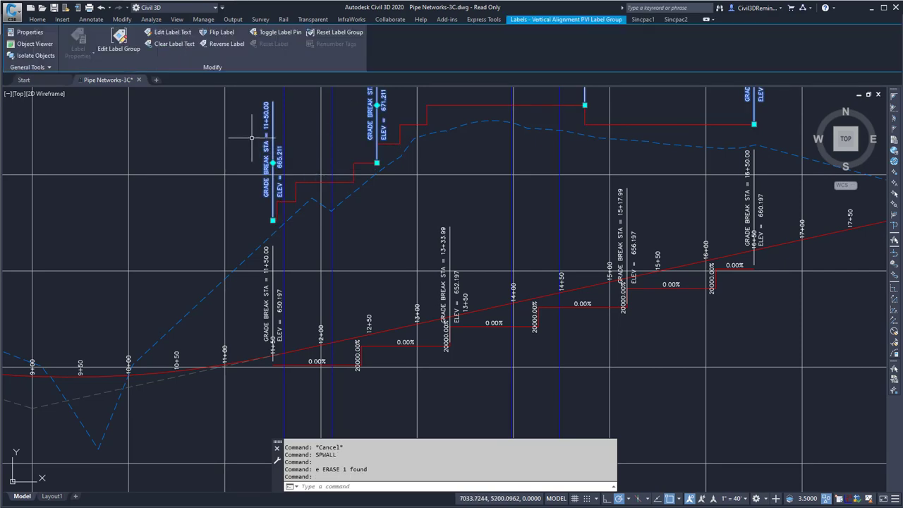
text(e)
key(Return)
click(397, 129)
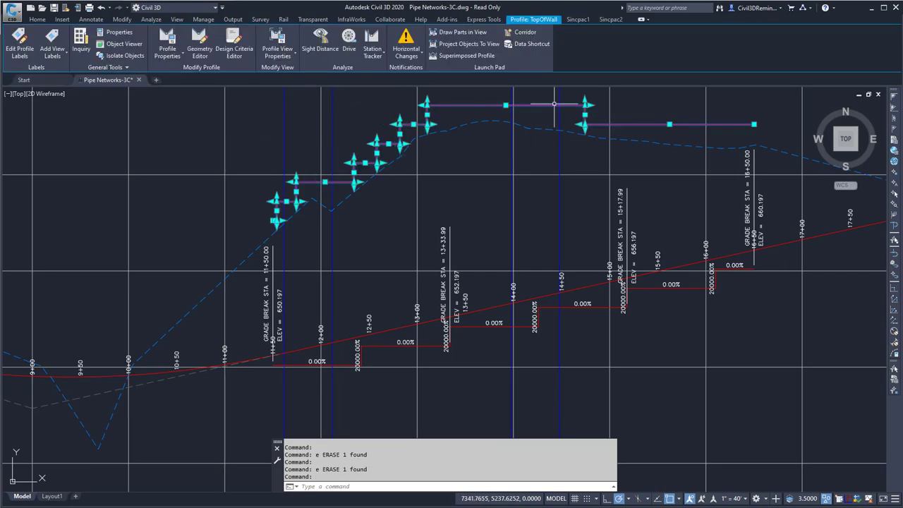
key(Escape)
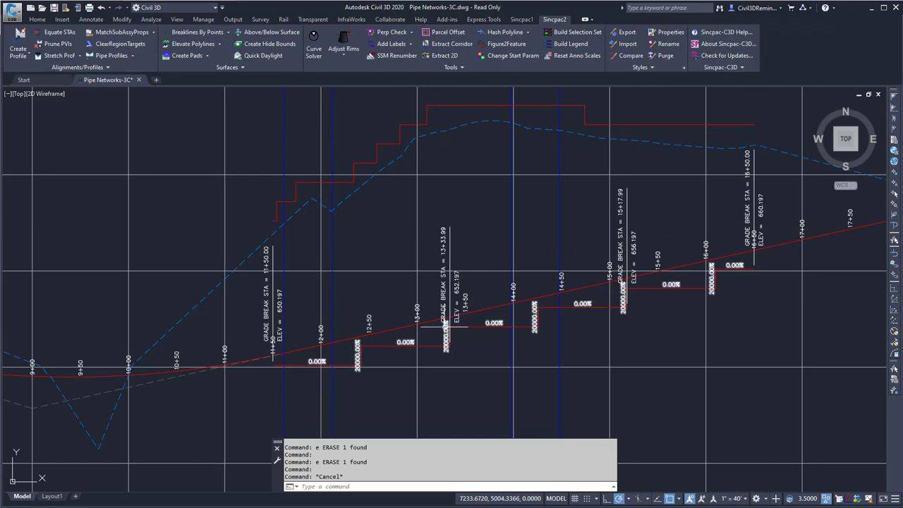
- Erase the grade and grade break label groups from the stepped top of footing profile
click(446, 327)
key(Return)
click(446, 255)
click(441, 244)
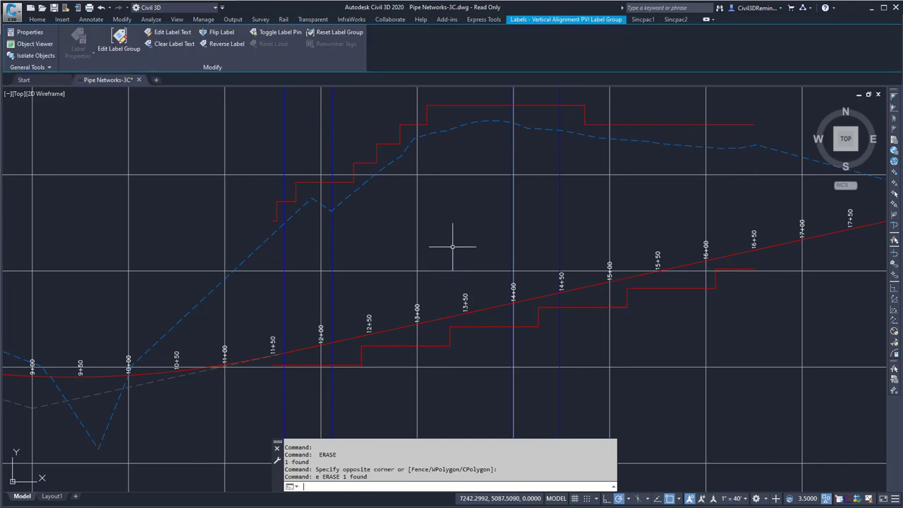
text(e)
key(Return)
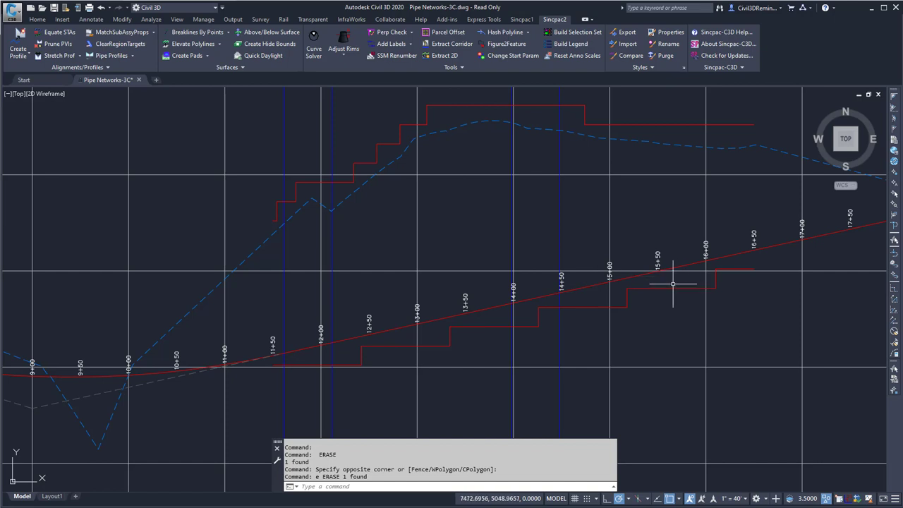
- Examine the stepped top of wall and top of footing profiles and the grips available for stretching their steps, without moving anything
click(450, 105)
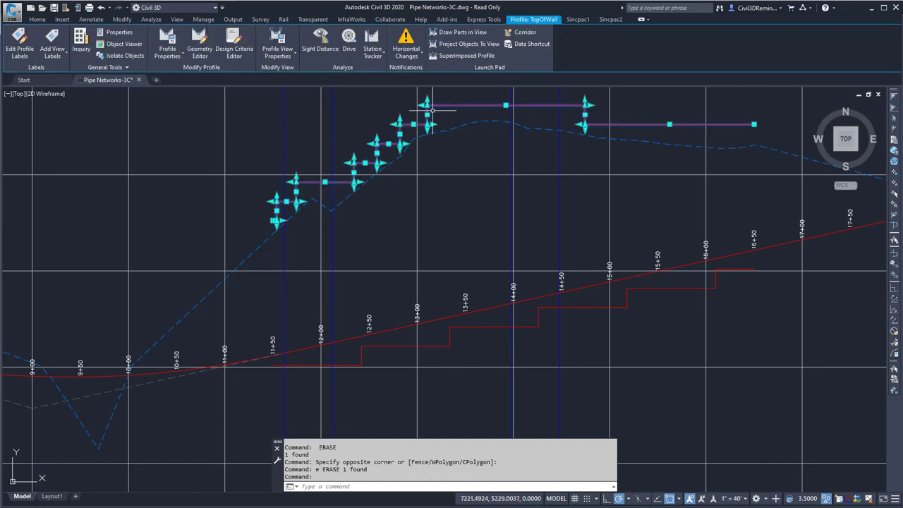
click(506, 105)
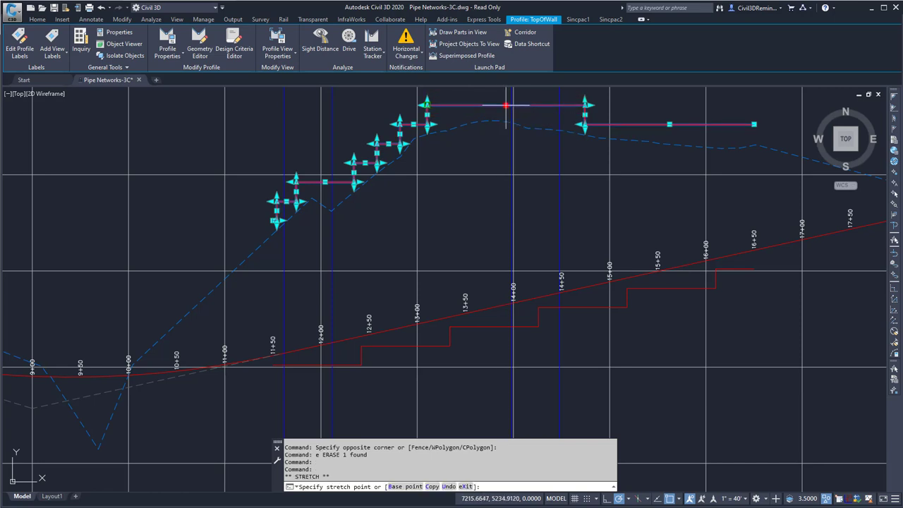
key(Escape)
click(585, 114)
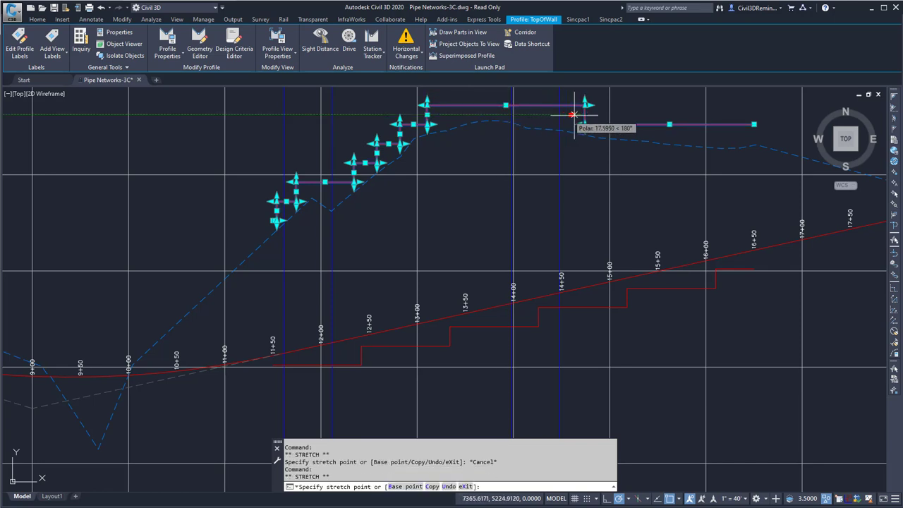
key(Escape)
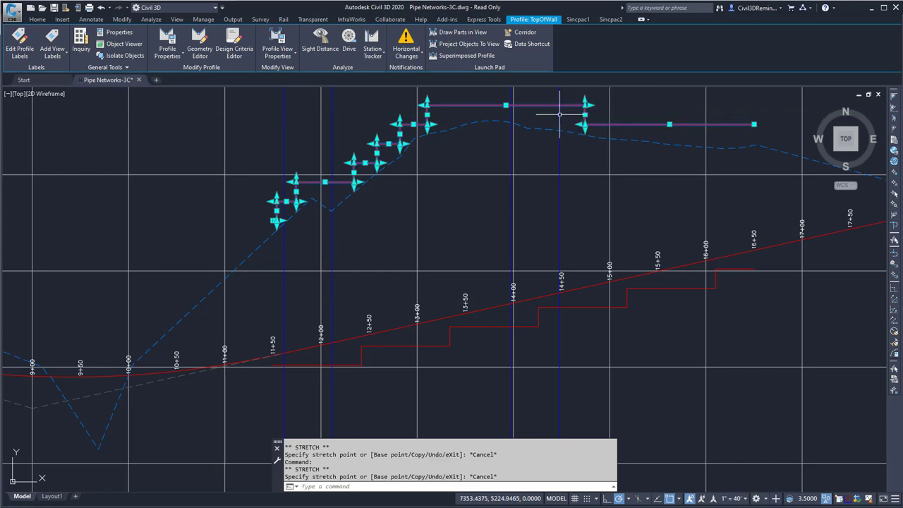
key(Escape)
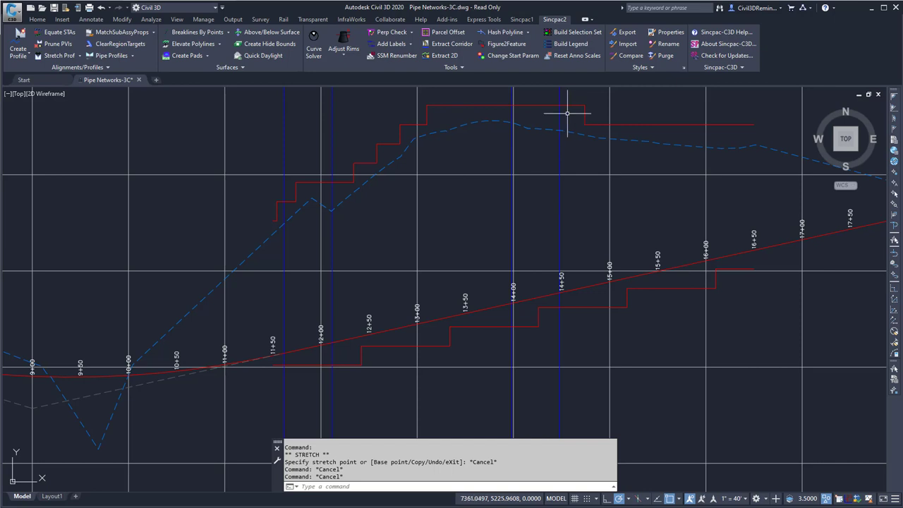
click(585, 115)
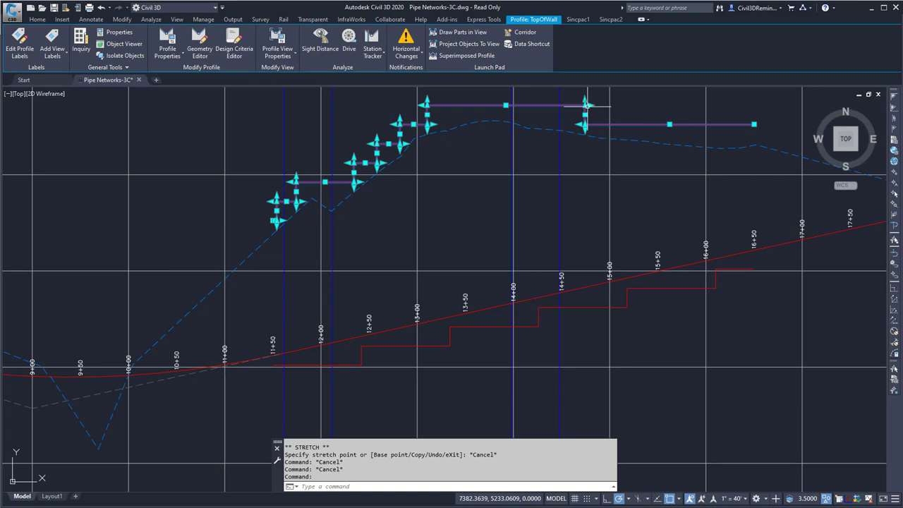
key(Escape)
click(508, 326)
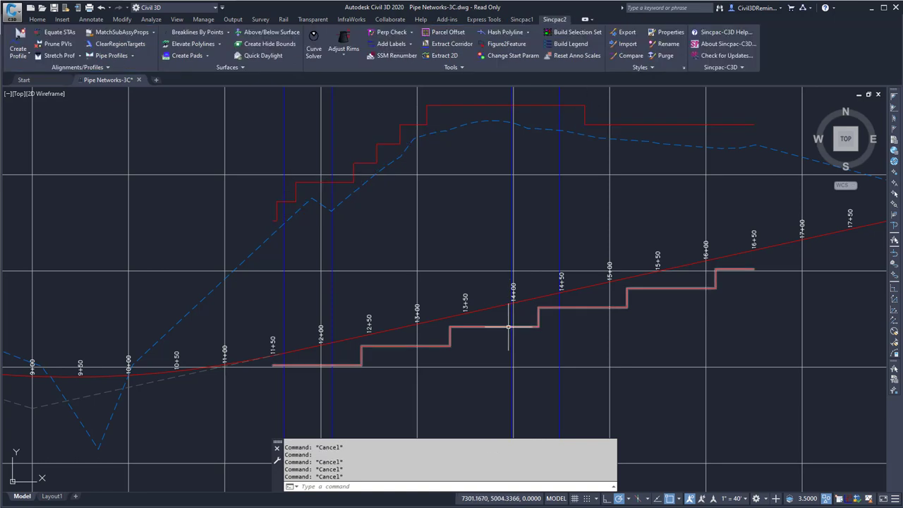